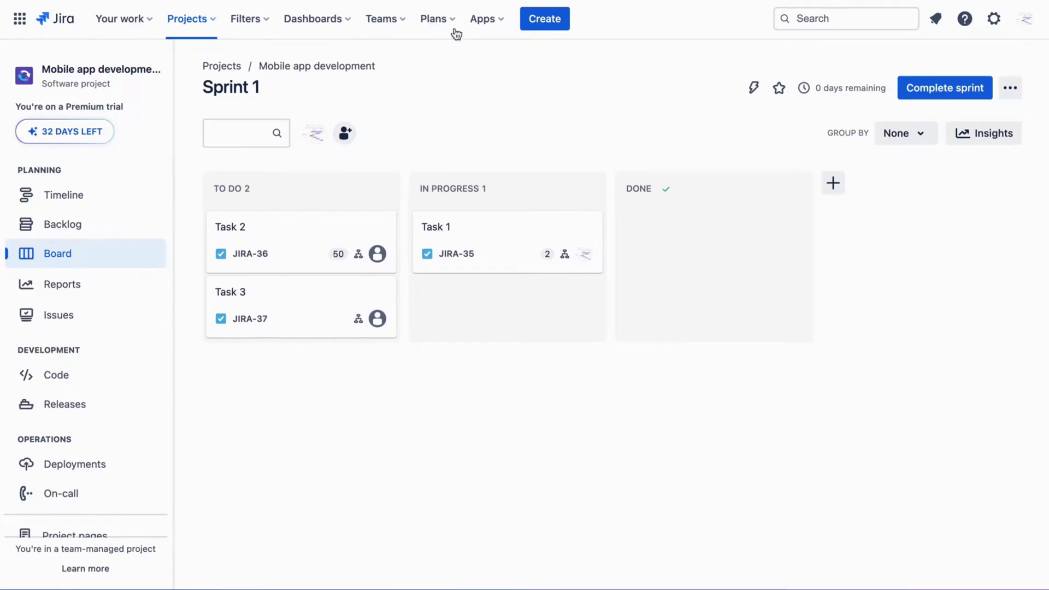
Create a new ProScheduler team named 'Team 1'
click(483, 18)
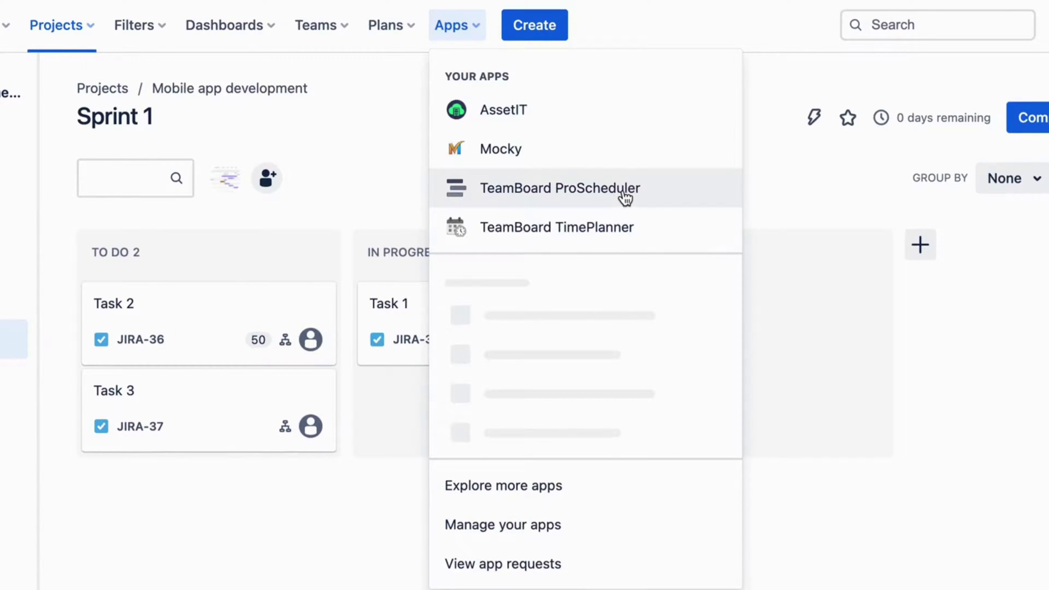
click(623, 191)
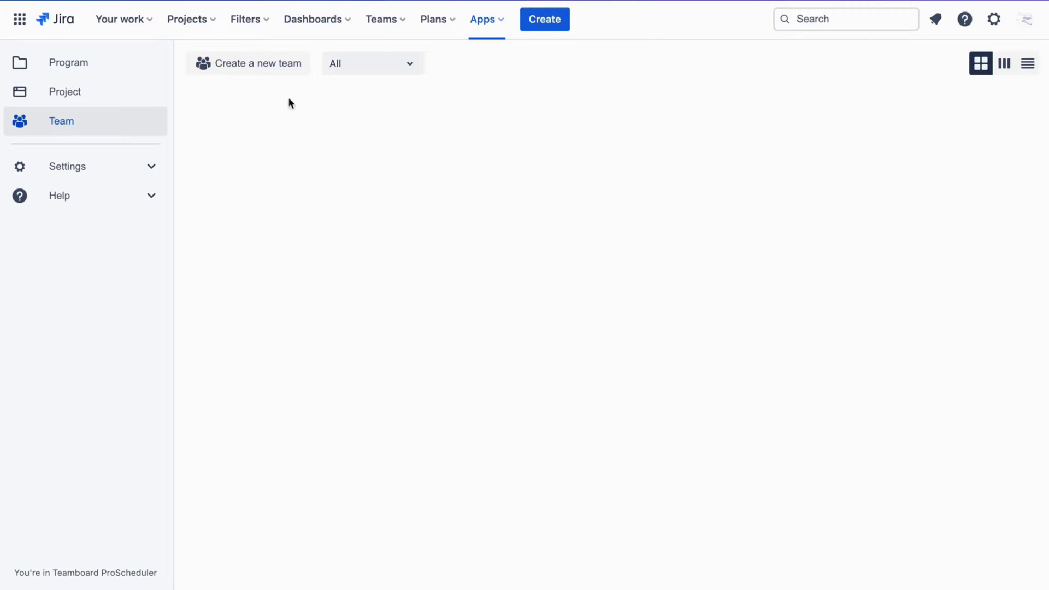
click(298, 71)
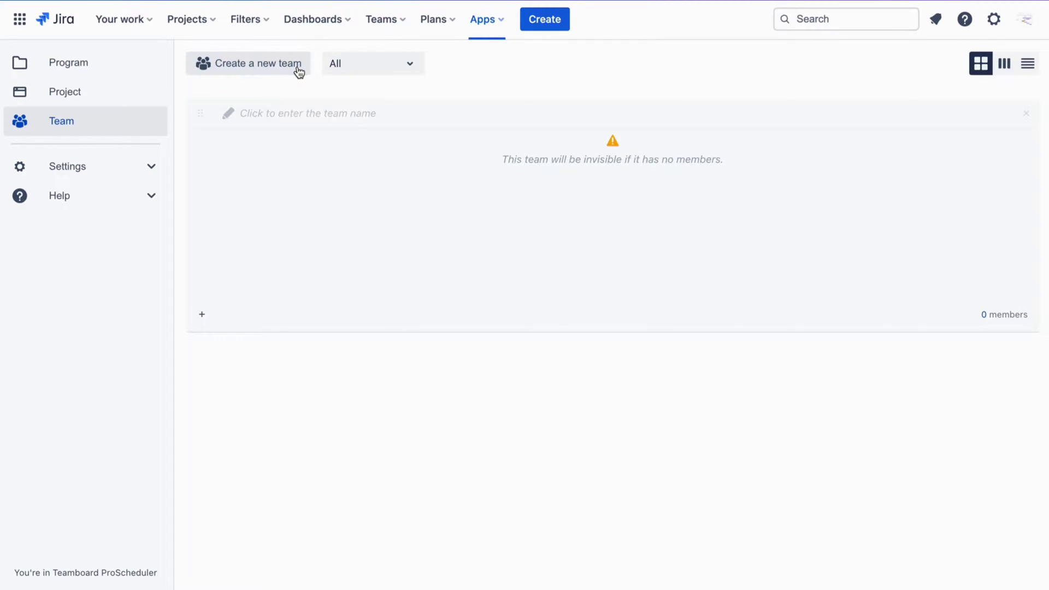
click(301, 111)
text(Team)
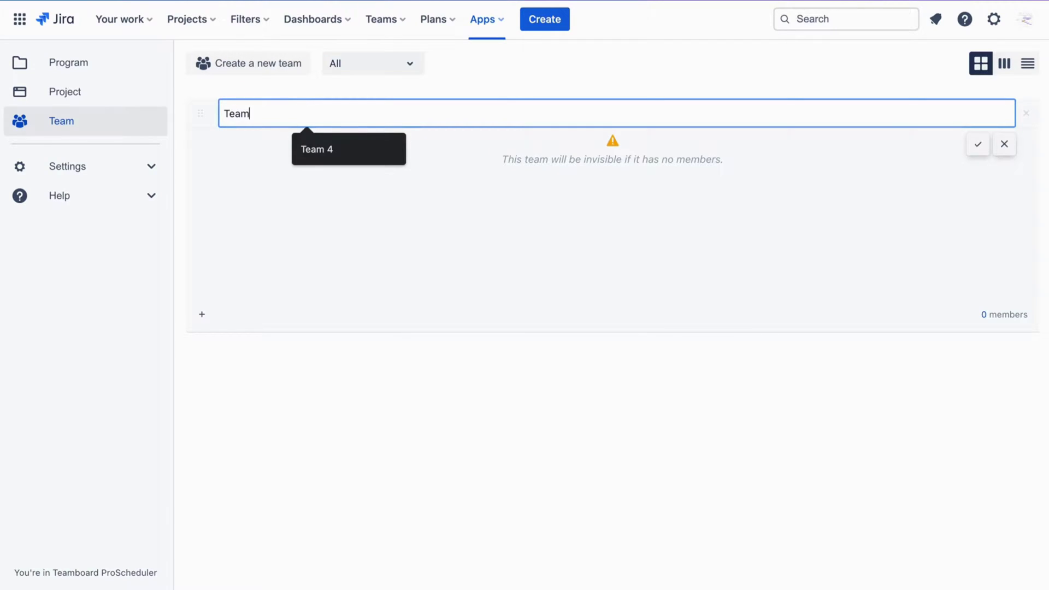
text( 1)
click(201, 314)
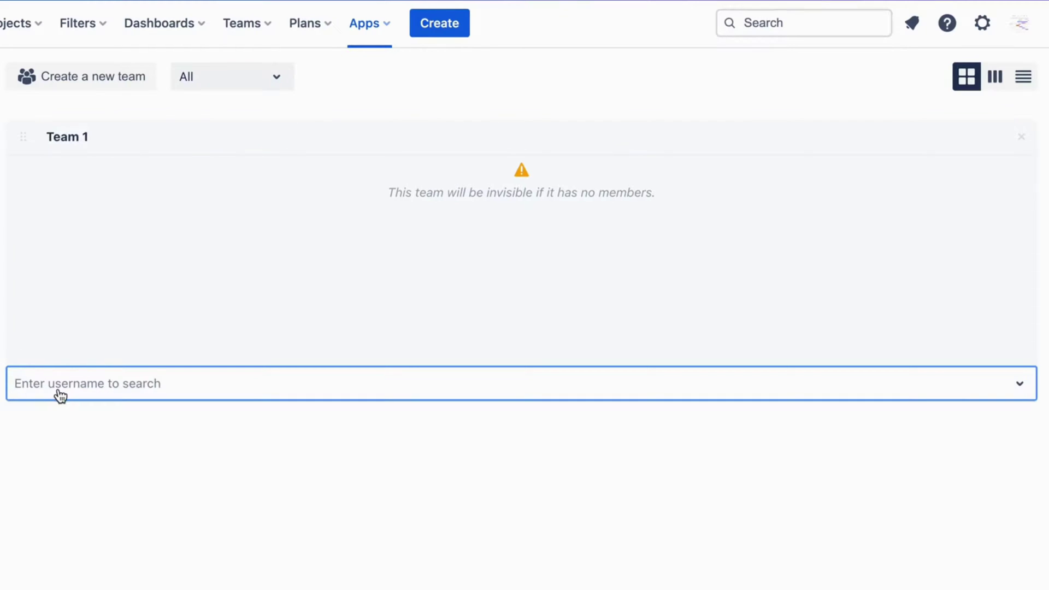
Add the demo user and the second user as members of Team 1
text(ds)
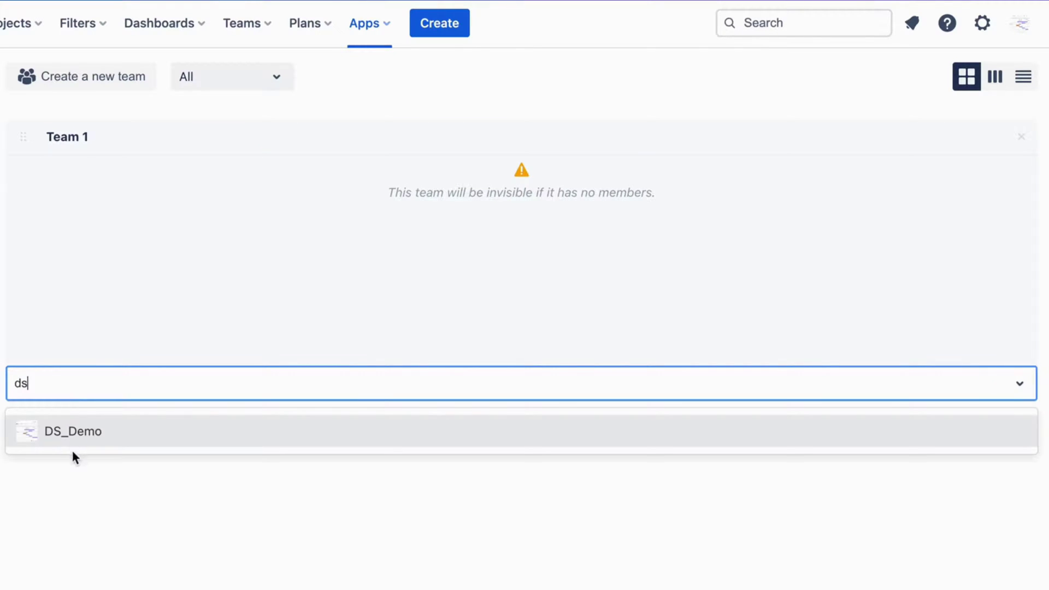
click(70, 437)
click(71, 383)
text(teresa)
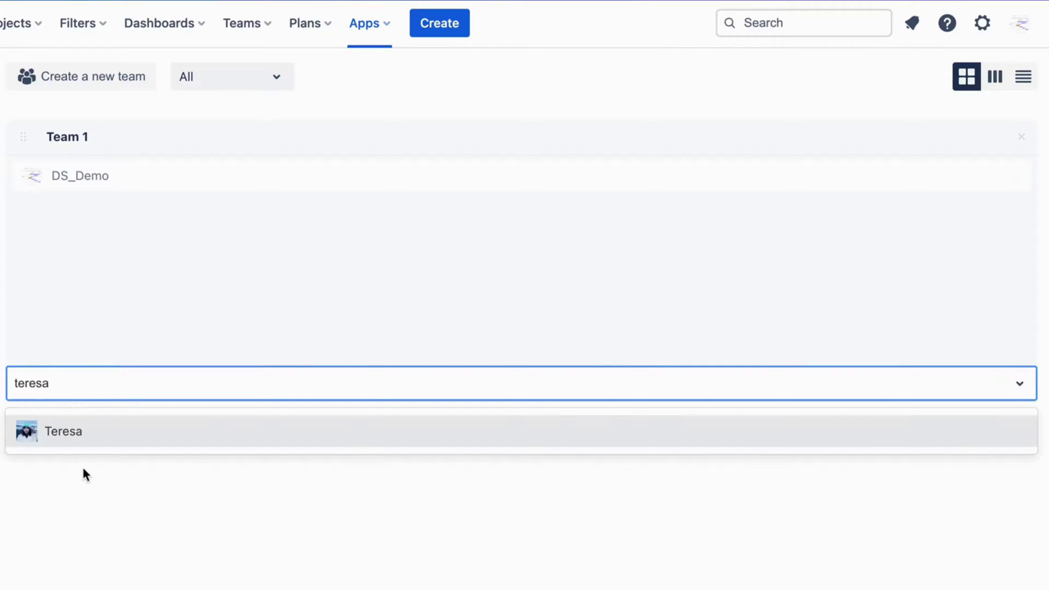
click(88, 429)
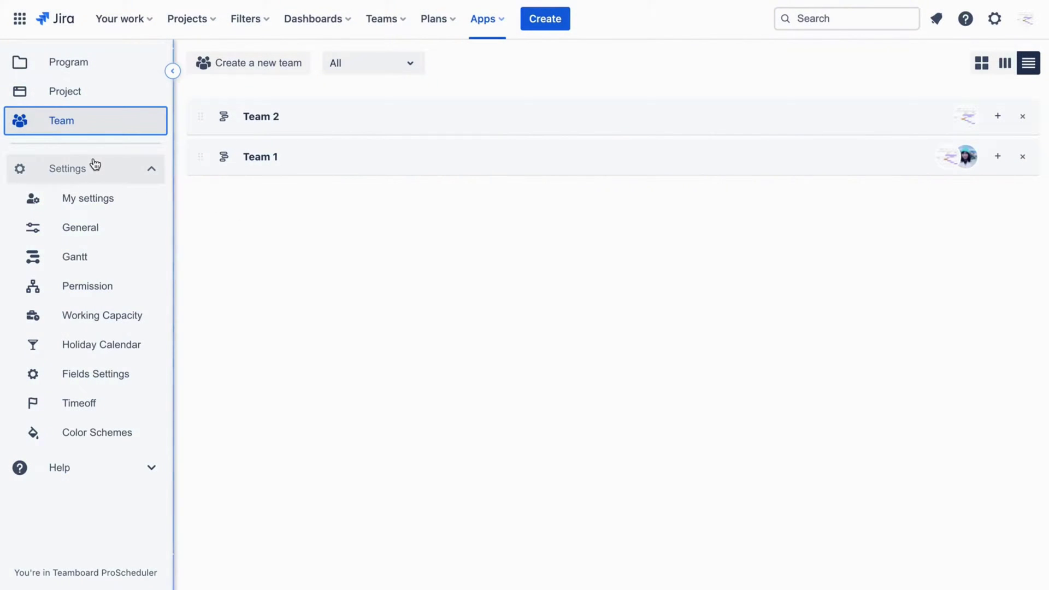
Rename the third working capacity scheme (6 hours Monday–Friday) after the second user
click(157, 330)
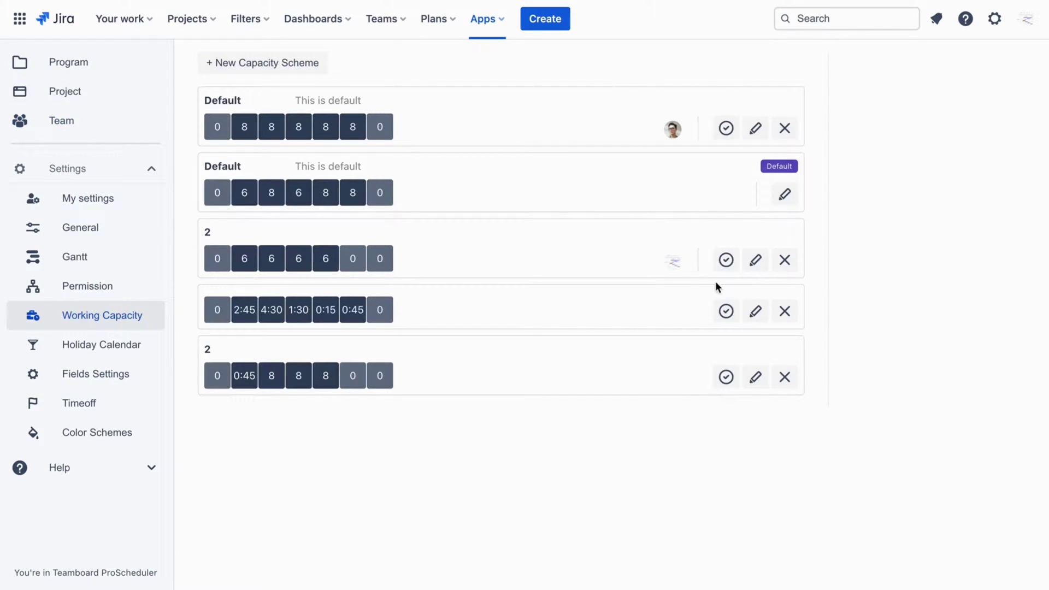
click(755, 260)
click(257, 275)
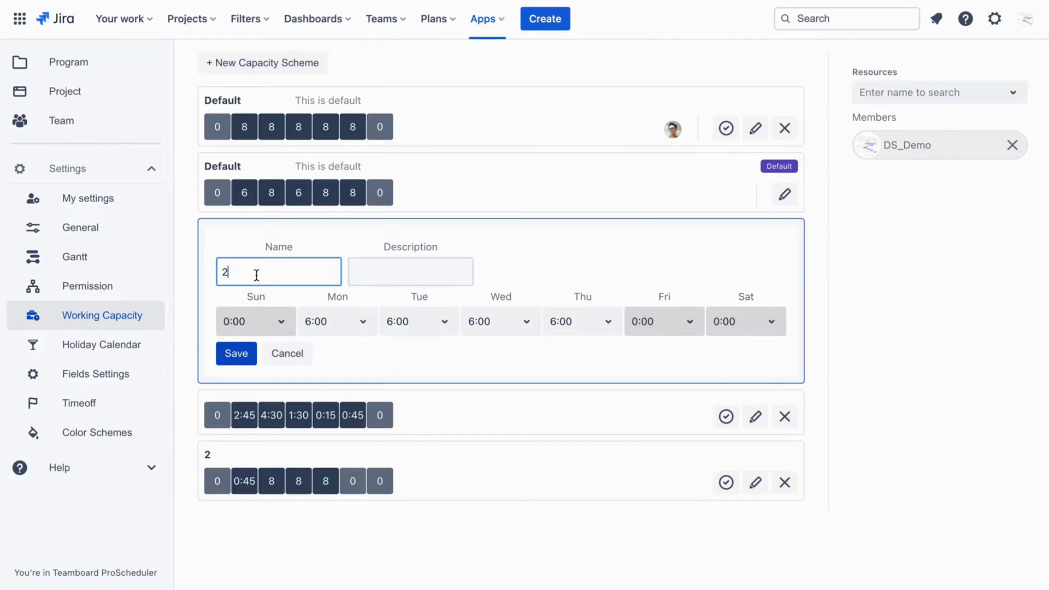
click(236, 353)
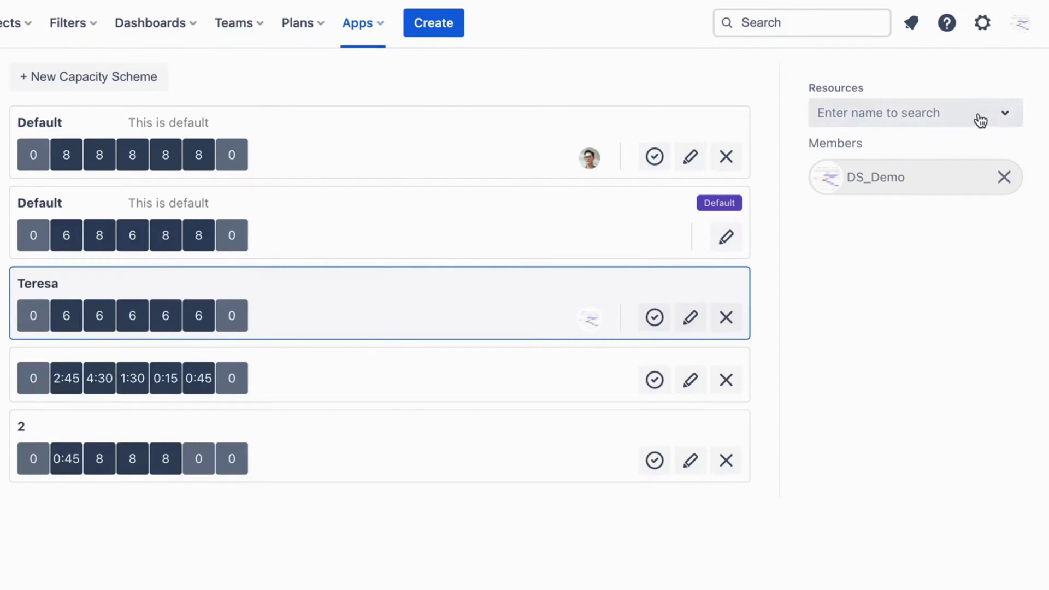
Assign the second user as a resource of that capacity scheme
click(906, 117)
text(teresa)
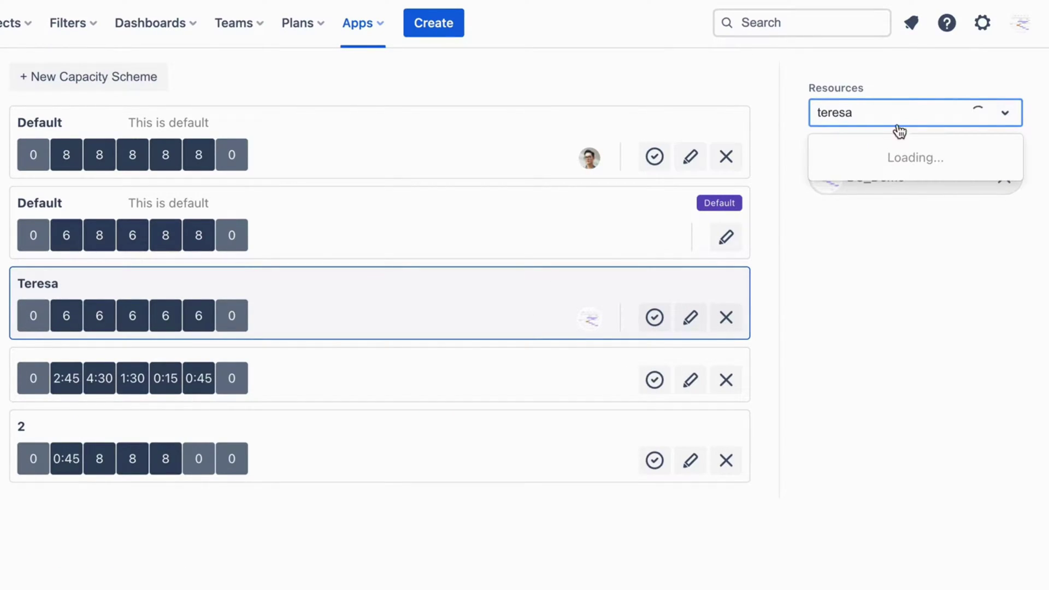
click(874, 184)
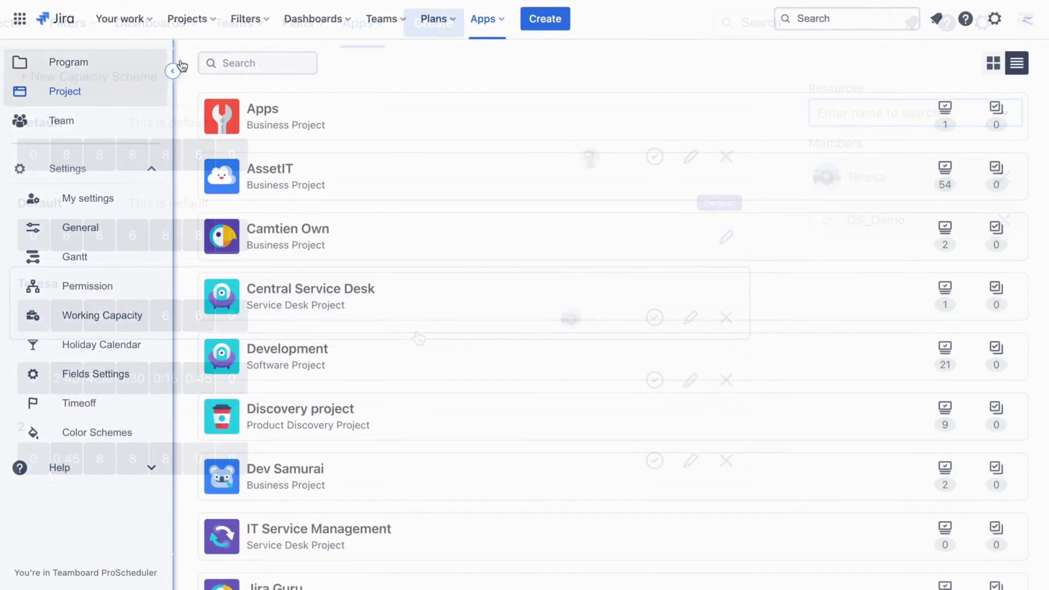
Find the Mobile app development project and show its Resource view
click(262, 65)
text(mobile)
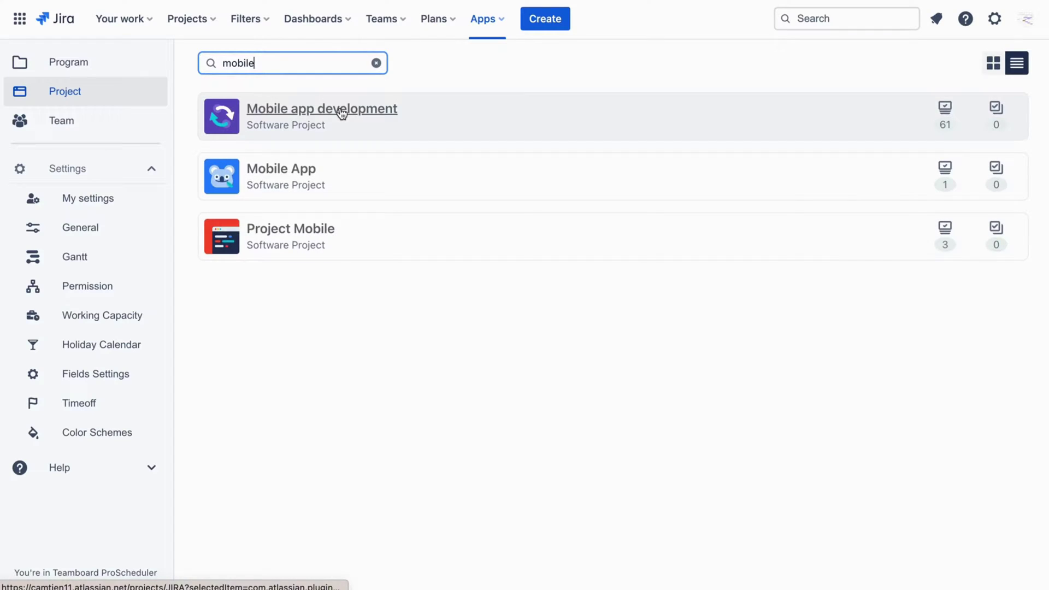
click(341, 113)
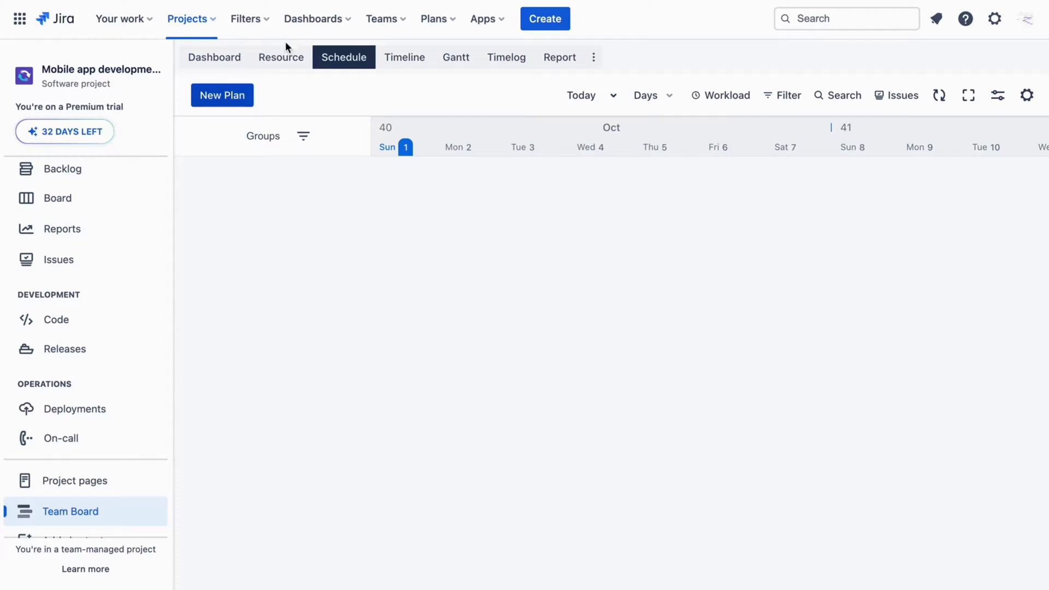
click(281, 65)
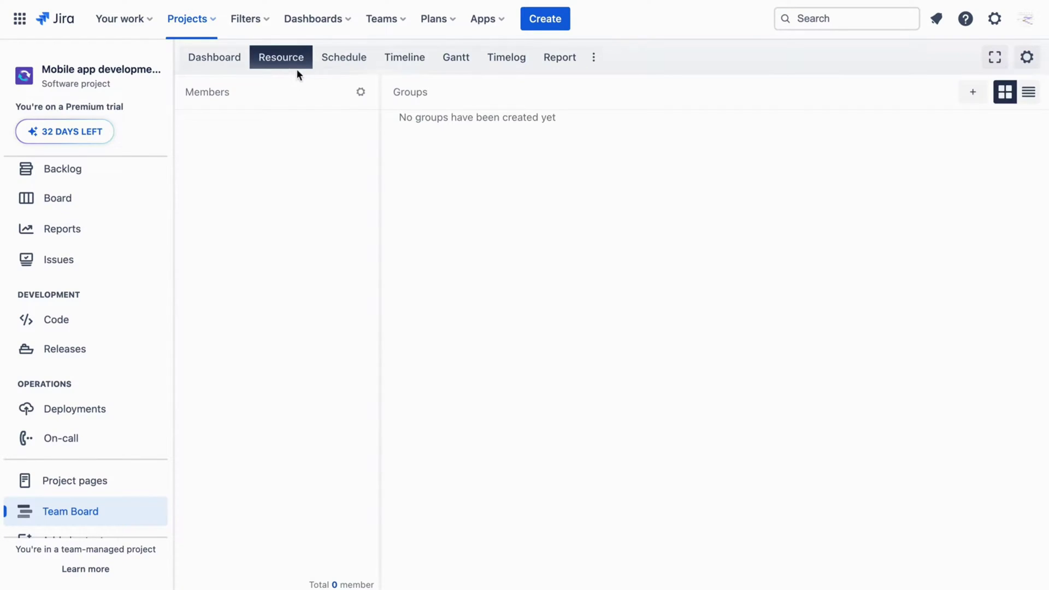
Add the second user and Team 1's members as project resources
click(360, 91)
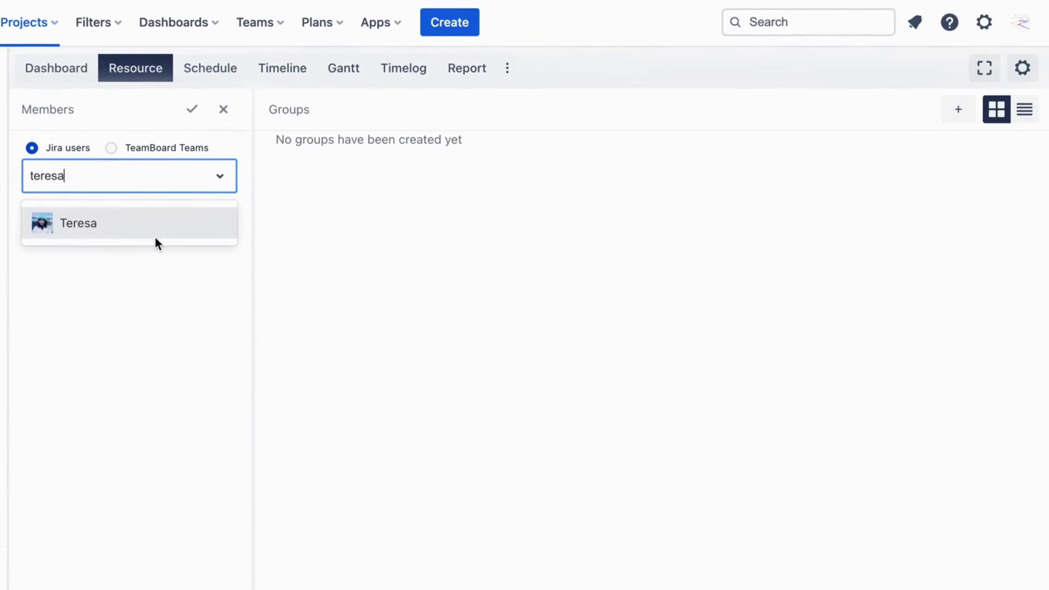
click(296, 189)
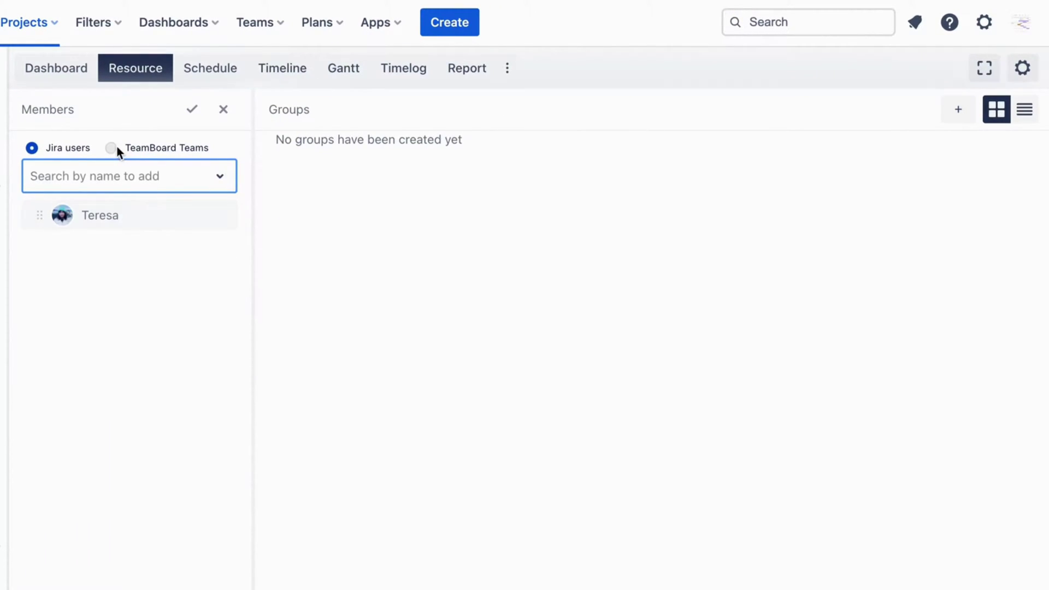
click(111, 147)
click(158, 180)
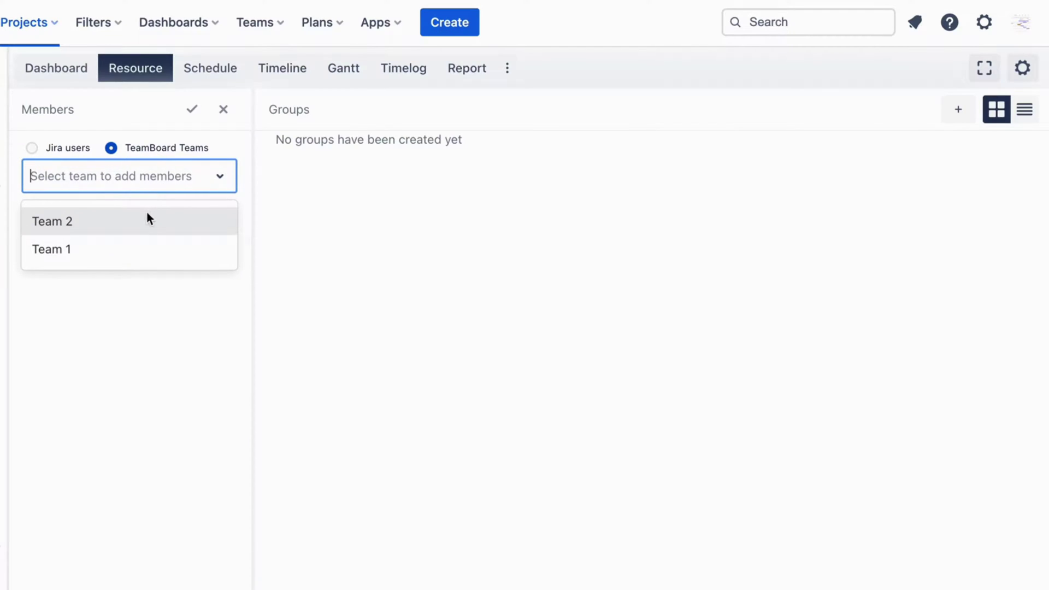
click(136, 244)
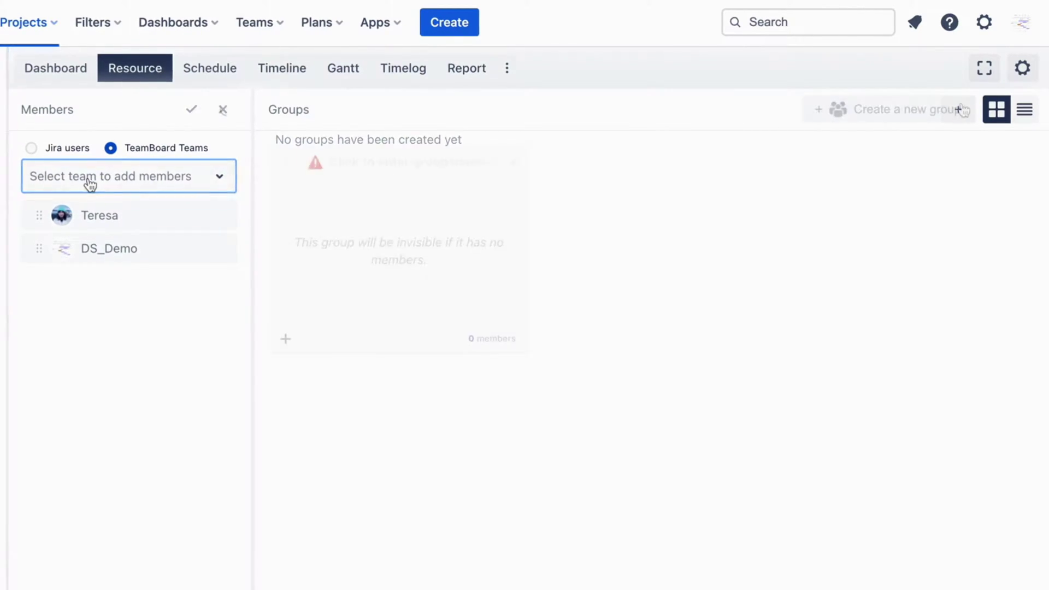
Create a 'Dev Team' resource group containing the demo user
click(952, 116)
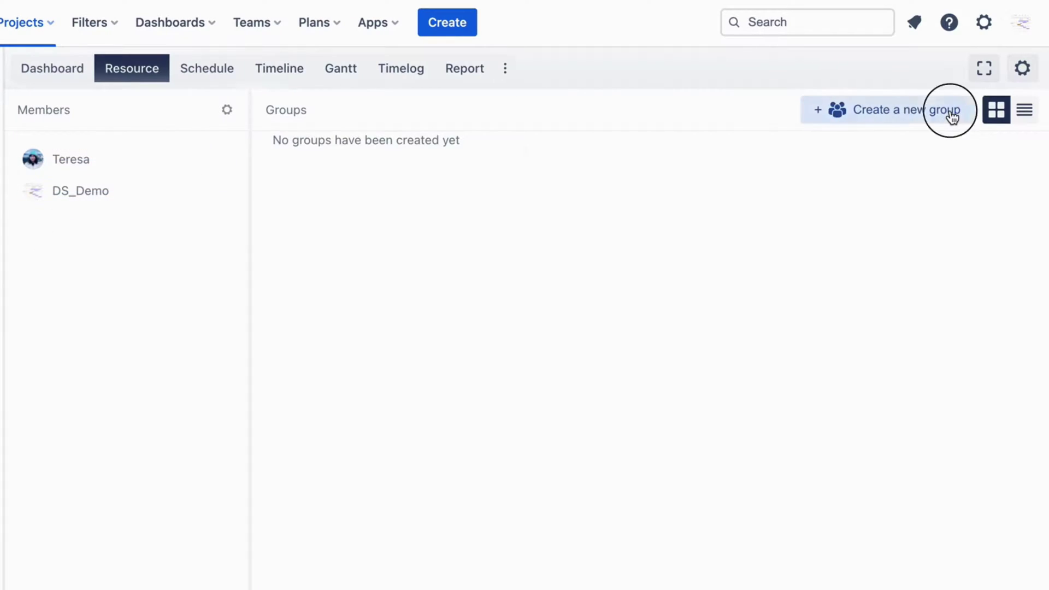
click(399, 162)
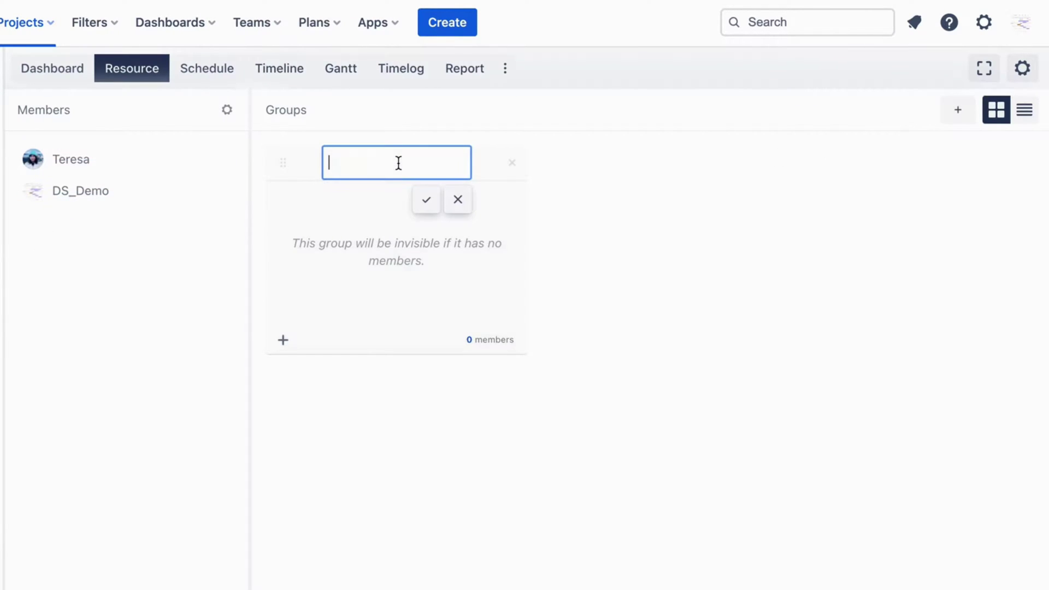
text(Dev Team)
click(427, 200)
click(284, 339)
click(332, 430)
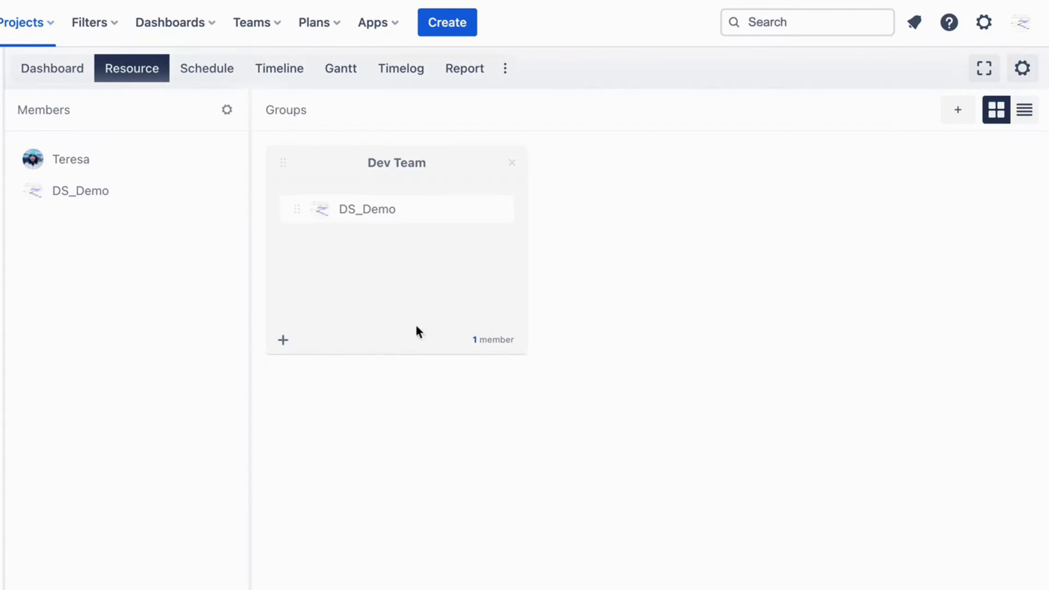
Create an 'MKT Team' group with the second user and the demo user
click(958, 112)
click(437, 160)
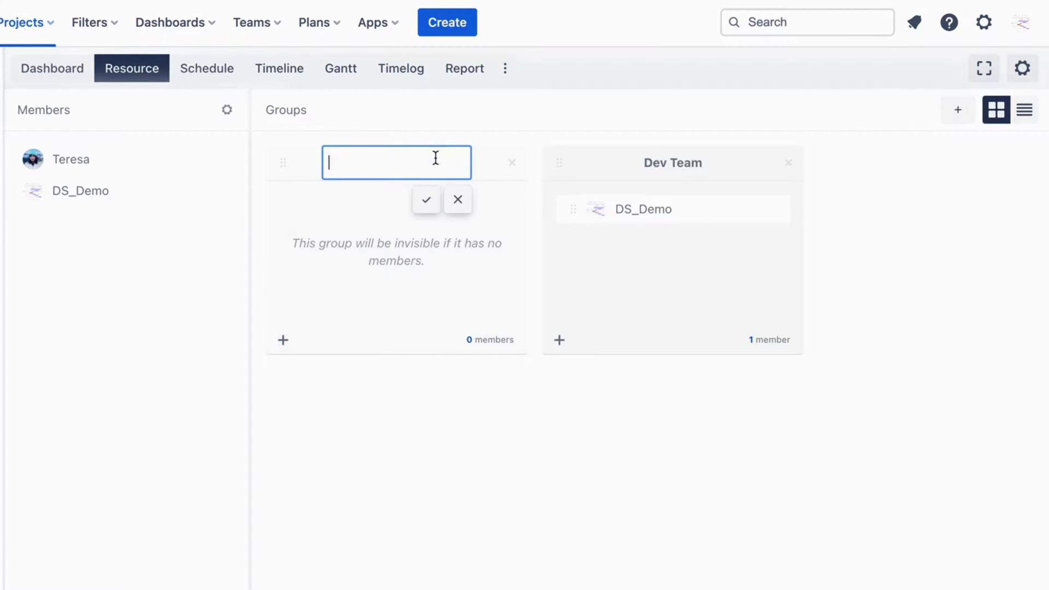
text(MKT)
click(458, 203)
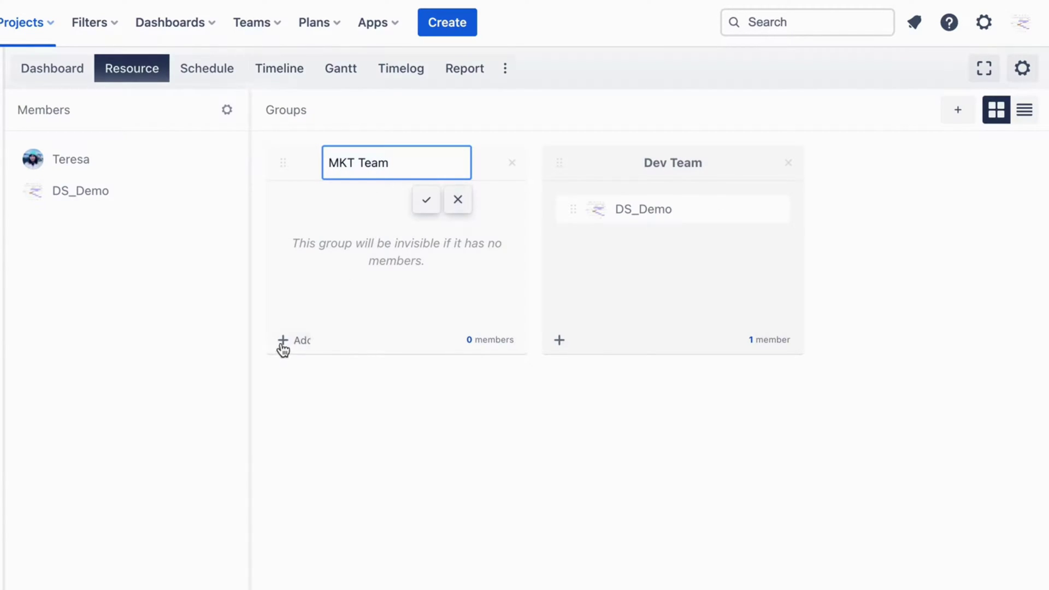
click(427, 198)
click(283, 339)
click(323, 410)
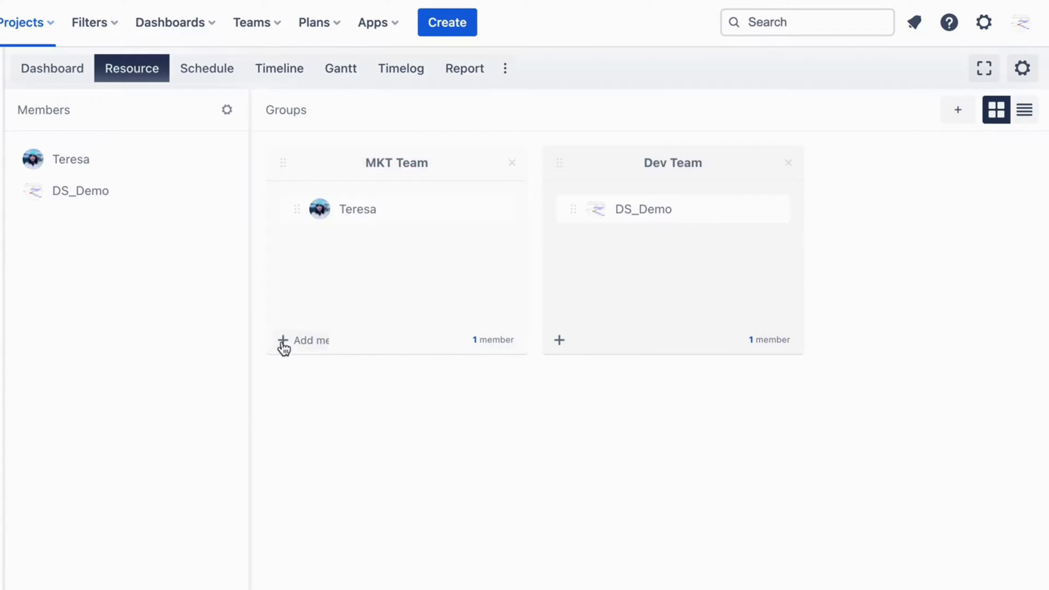
click(283, 340)
click(323, 387)
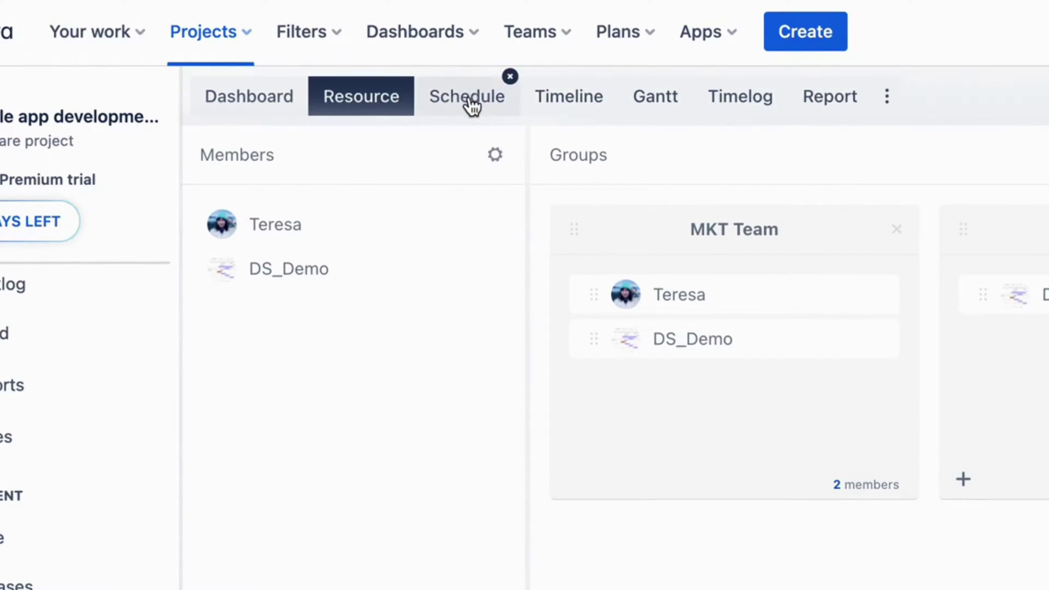
click(470, 107)
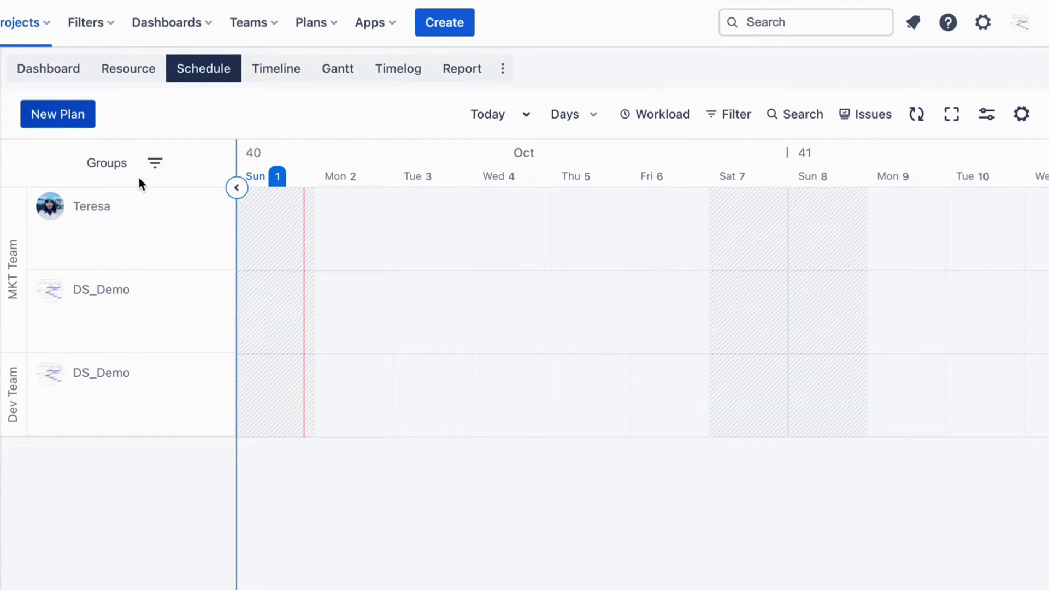
Schedule JIRA-56 task 1 for the second user, Wed 4–Fri 6, at 4 hours a day
click(129, 173)
click(866, 113)
text(task )
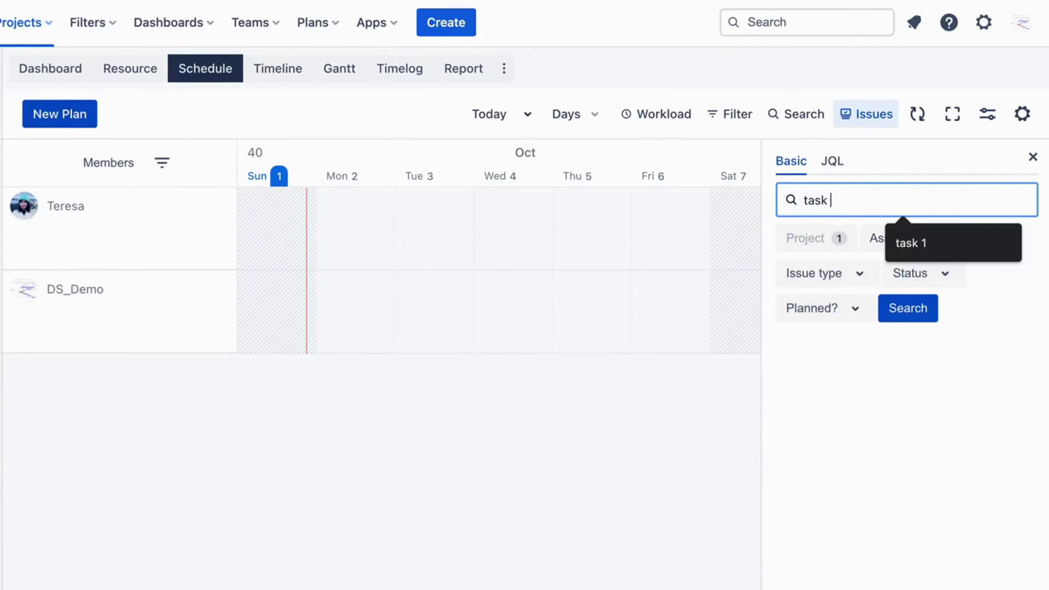
text(1)
click(895, 307)
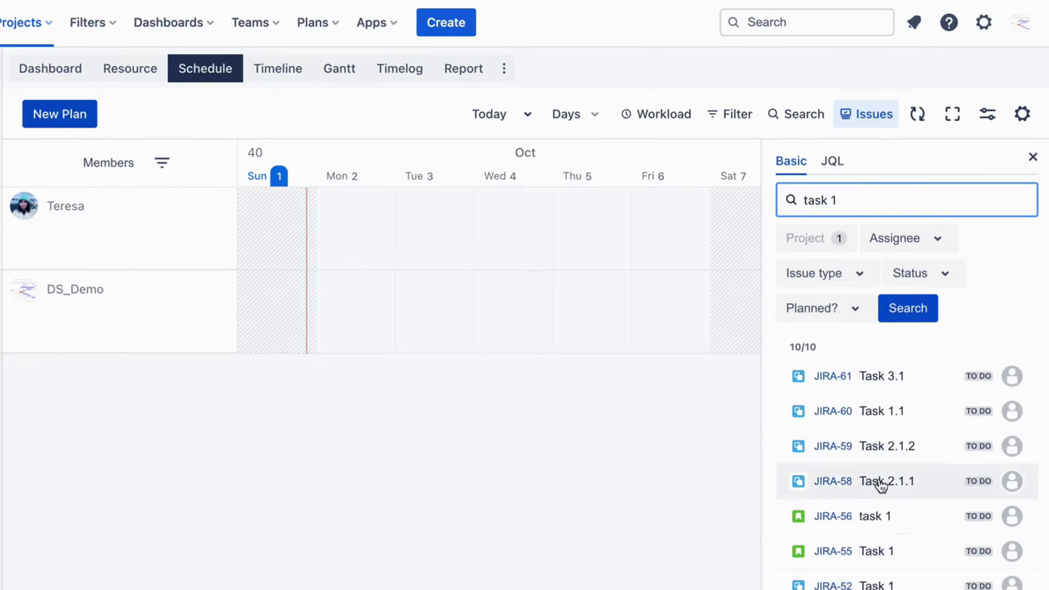
drag(877, 515, 648, 238)
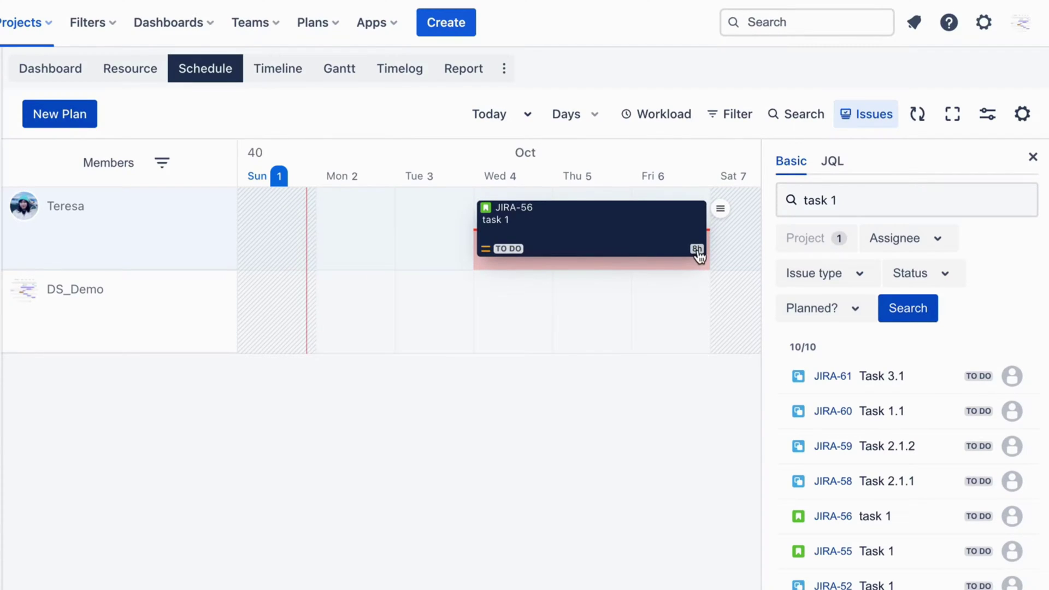
drag(638, 254, 639, 229)
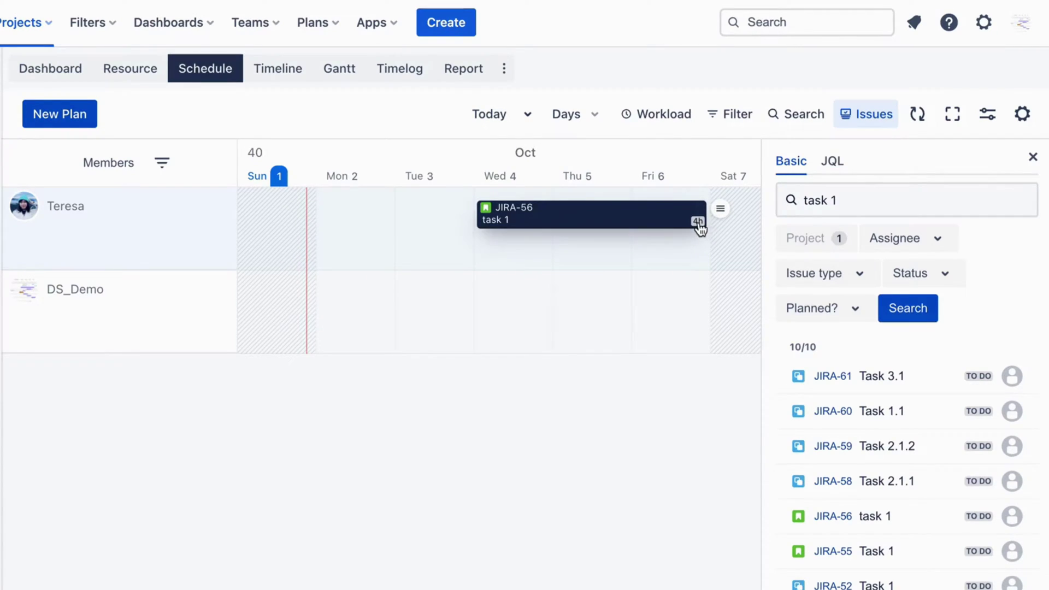
Change the task 1 card's colour to red
click(719, 209)
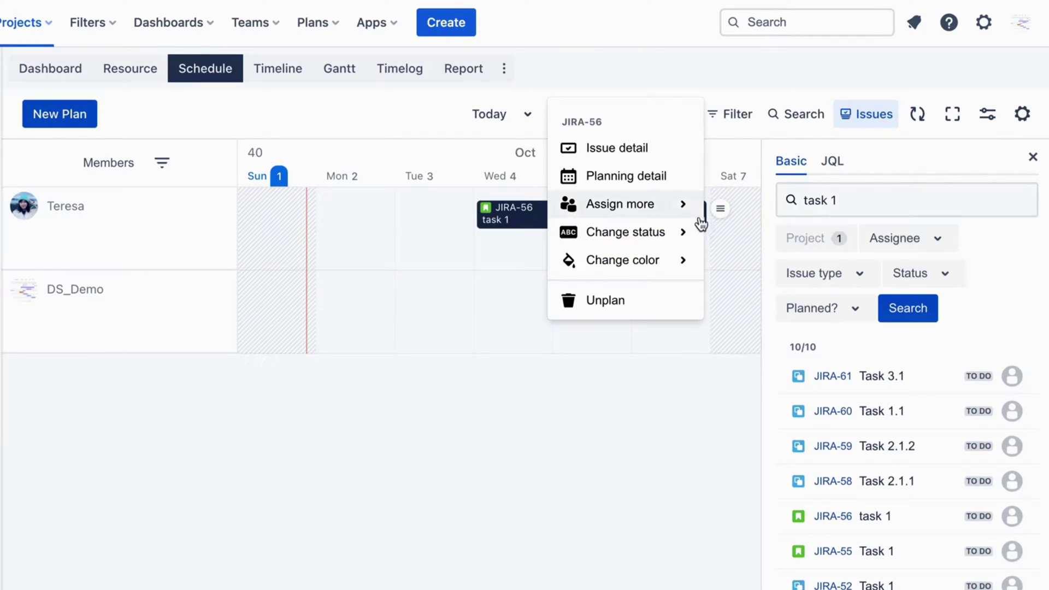
mouse_move(654, 261)
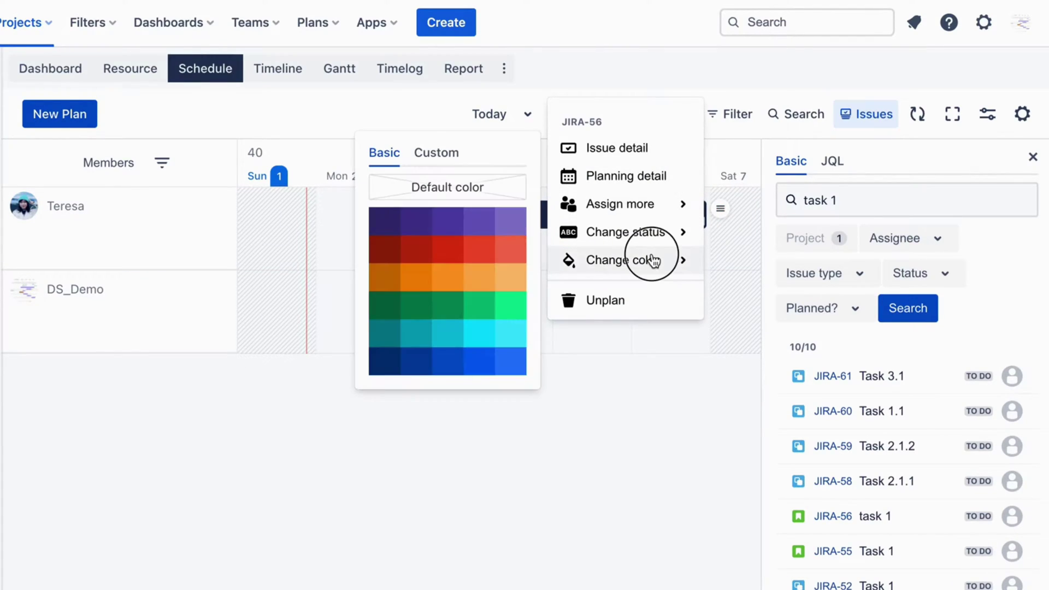
click(510, 250)
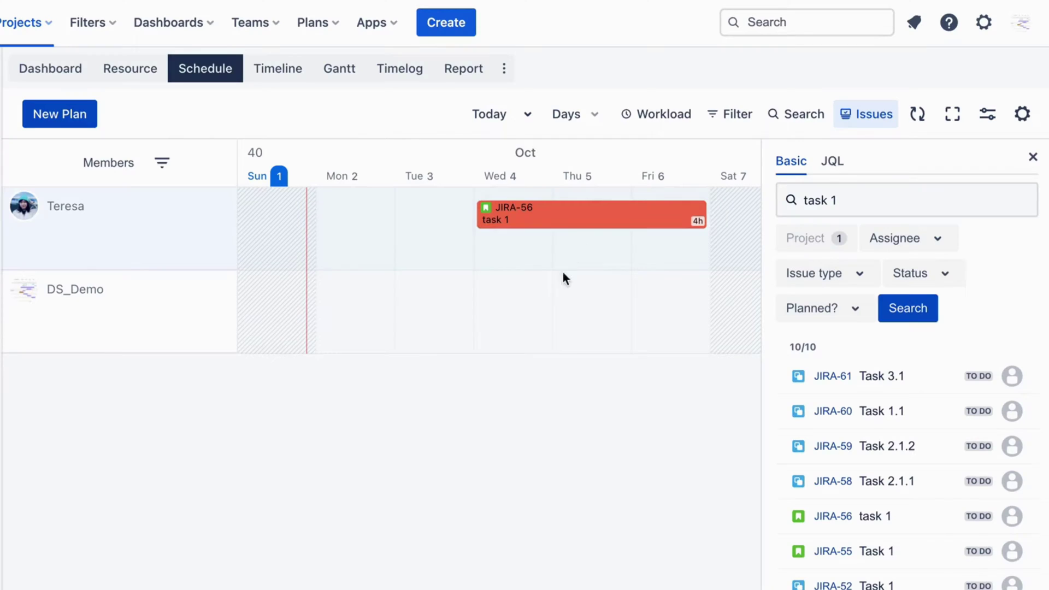
Plan JIRA-57 Task 2 on Tue 3: 2 hours for the second user, 5 for the demo user
click(410, 246)
text(task 2)
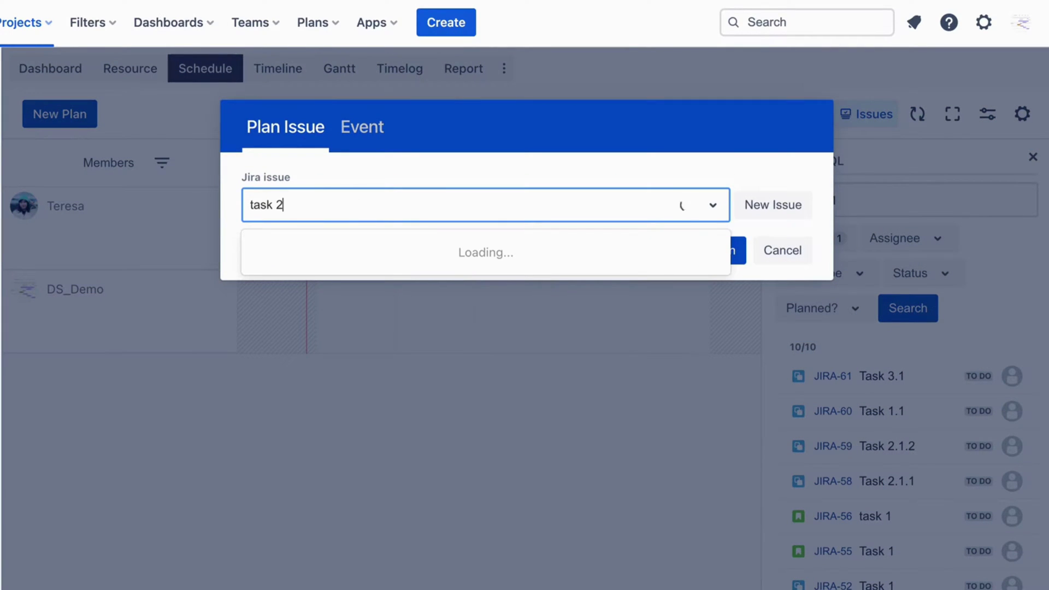
click(351, 304)
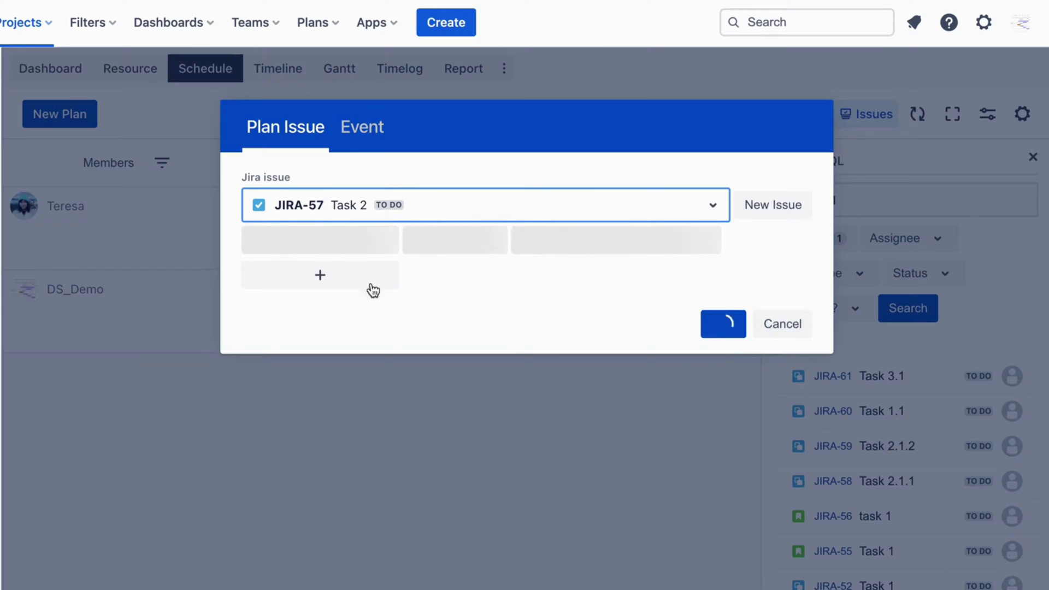
click(363, 314)
click(362, 317)
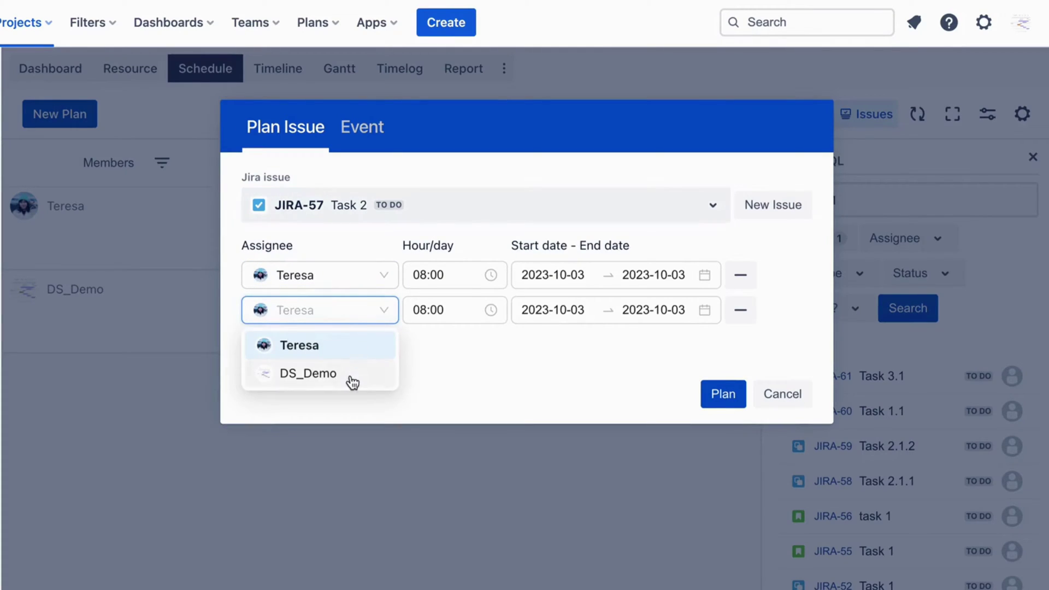
click(353, 377)
click(723, 393)
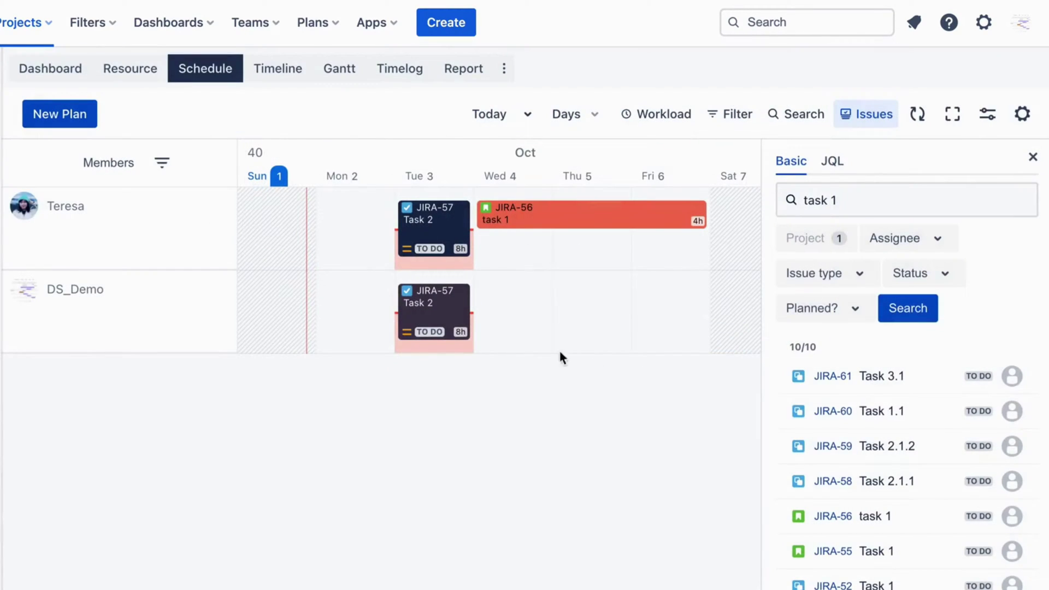
drag(445, 338, 445, 321)
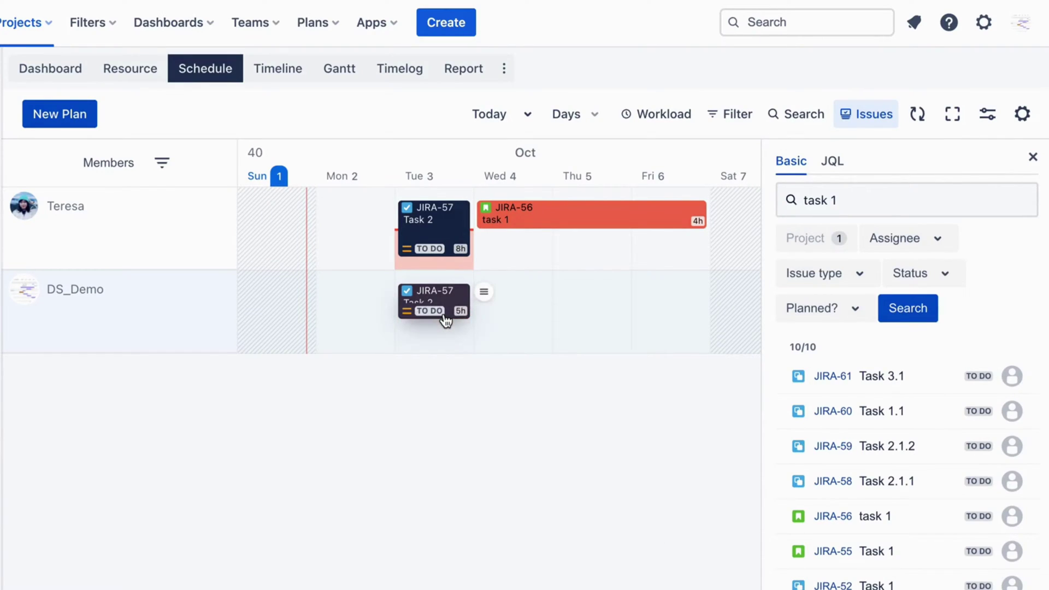
drag(445, 254, 444, 212)
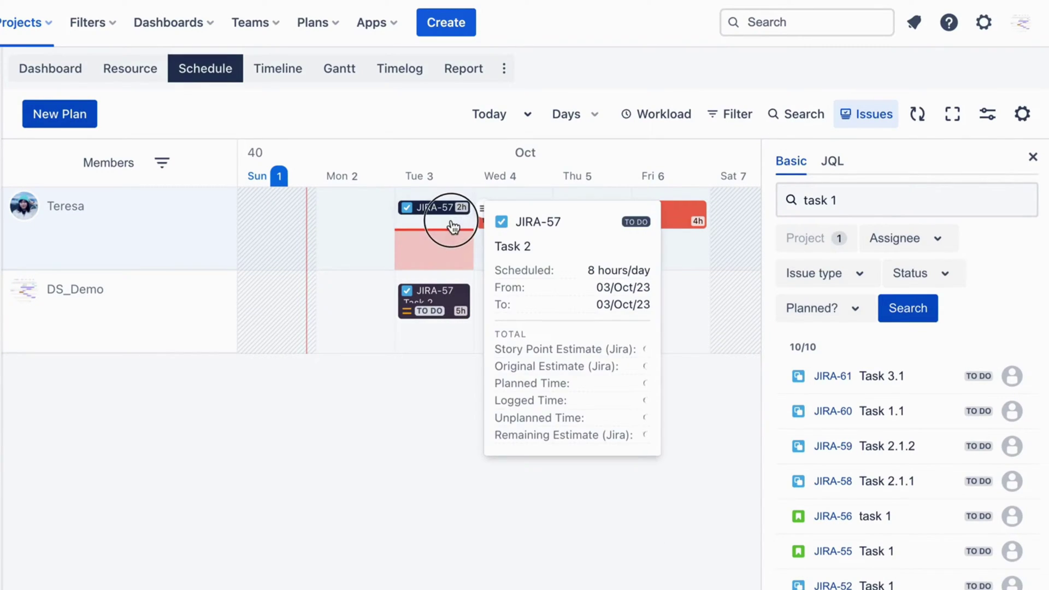
Shorten JIRA-61 Task 3.1 from 4 to 2 hours, then show the daily workload totals
click(666, 116)
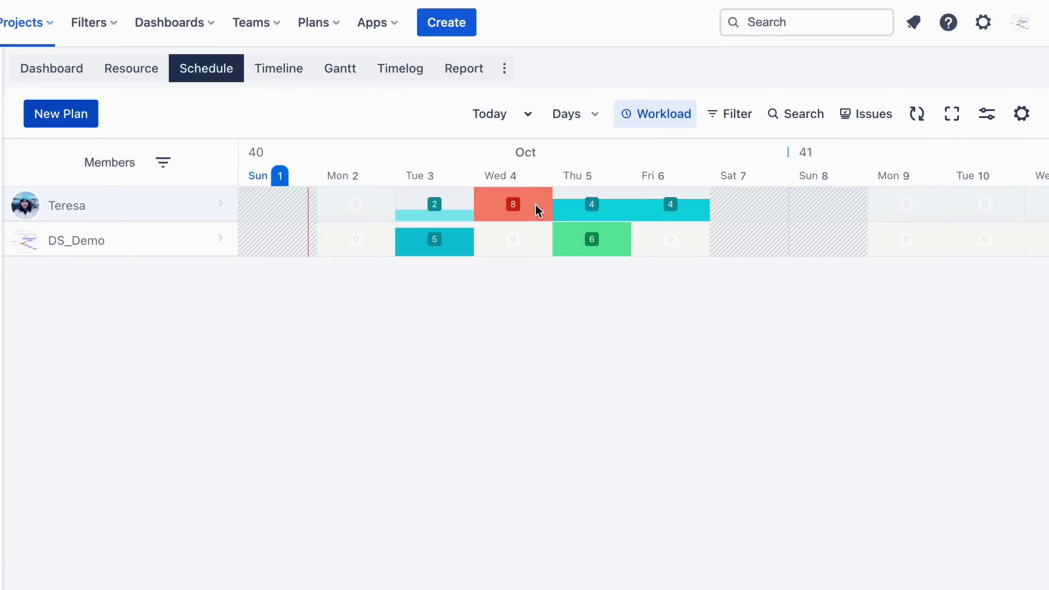
click(651, 125)
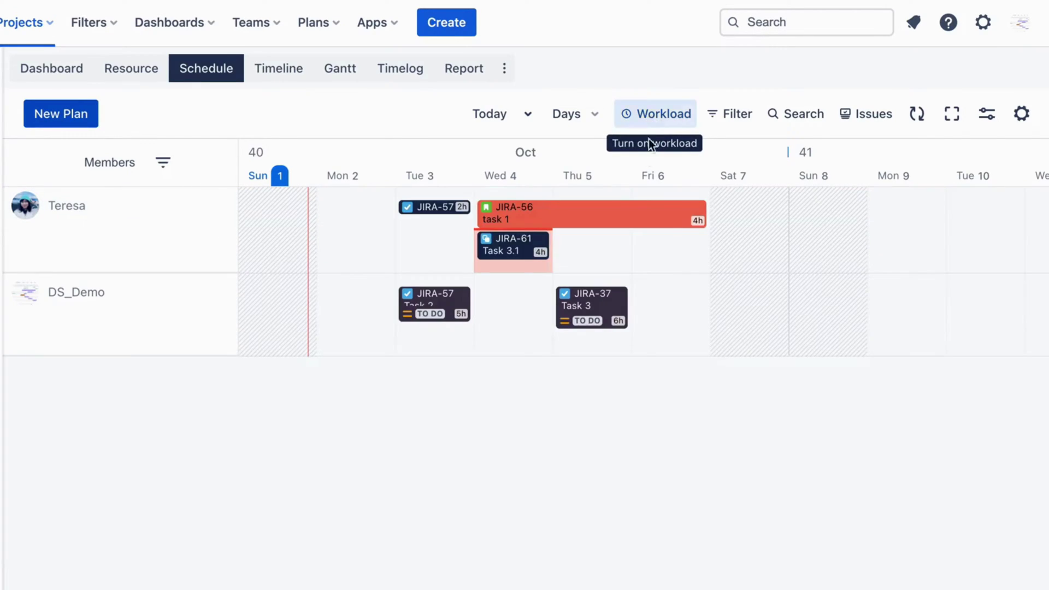
click(525, 258)
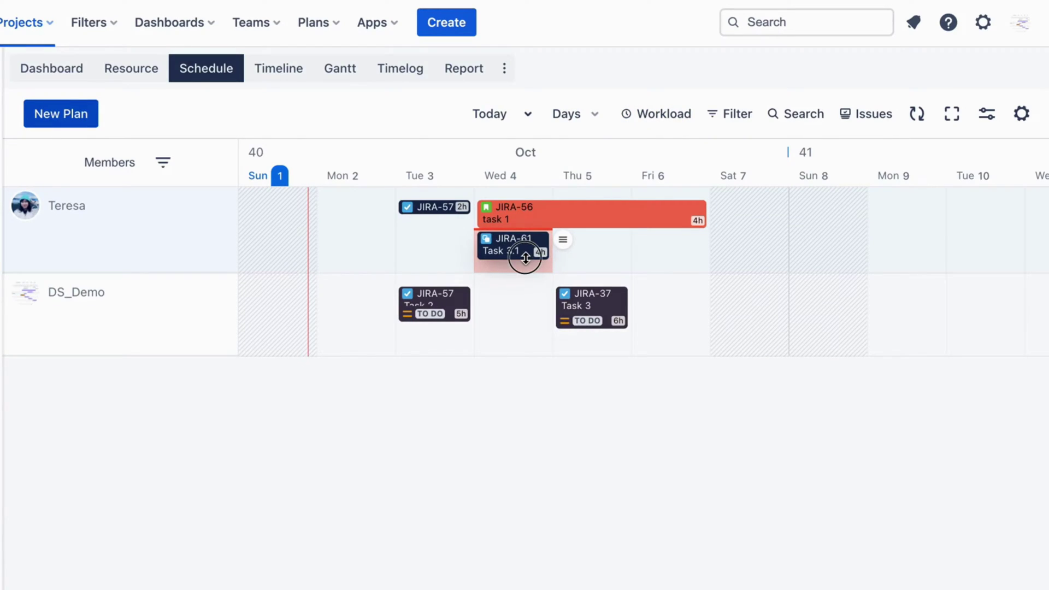
drag(525, 257, 526, 249)
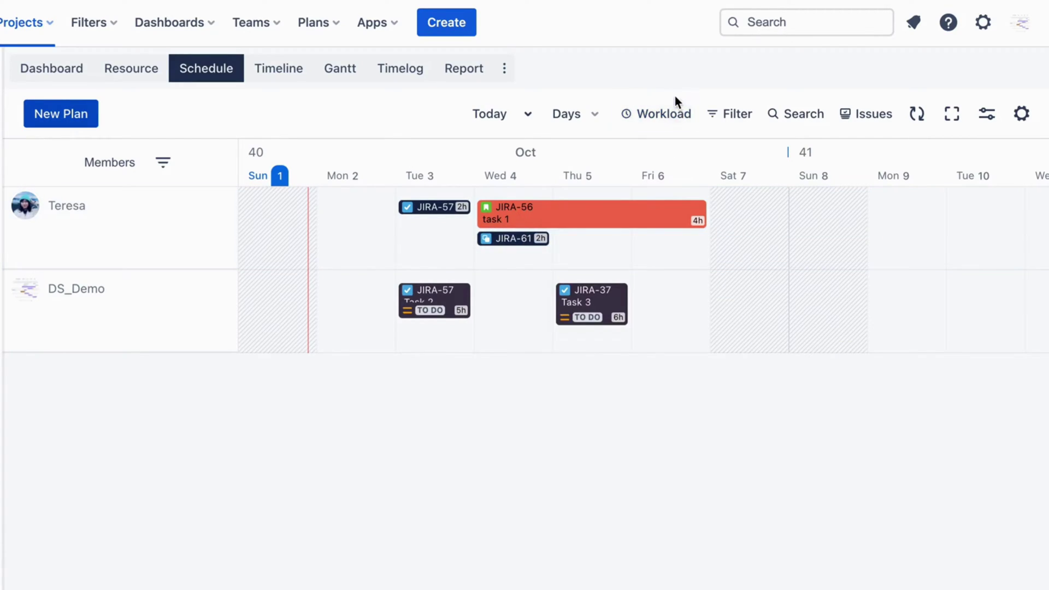
click(676, 116)
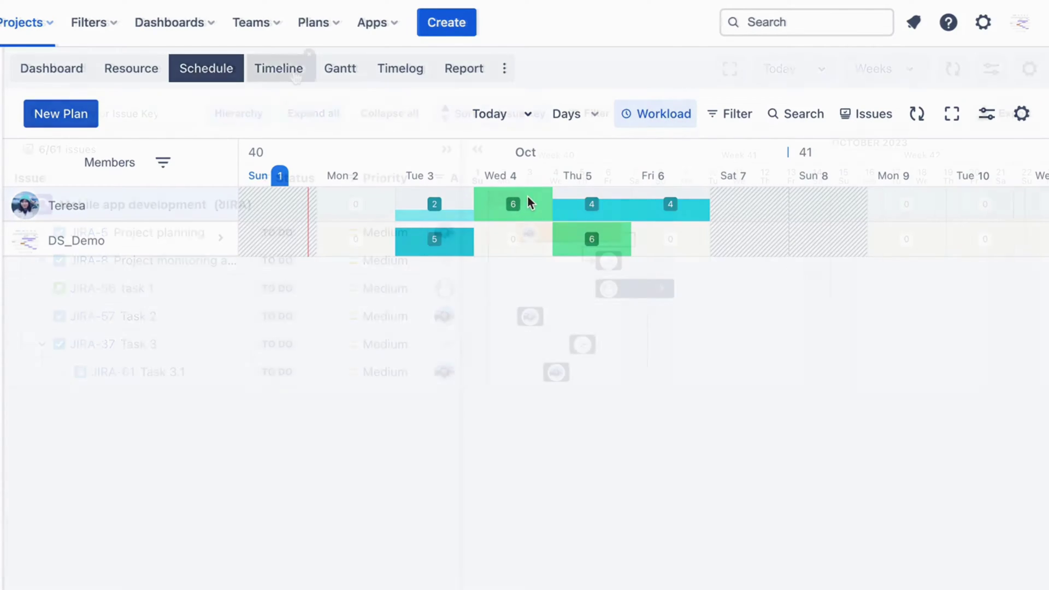
Check the Gantt chart, then show the Timeline of the six issues across Week 40
click(292, 74)
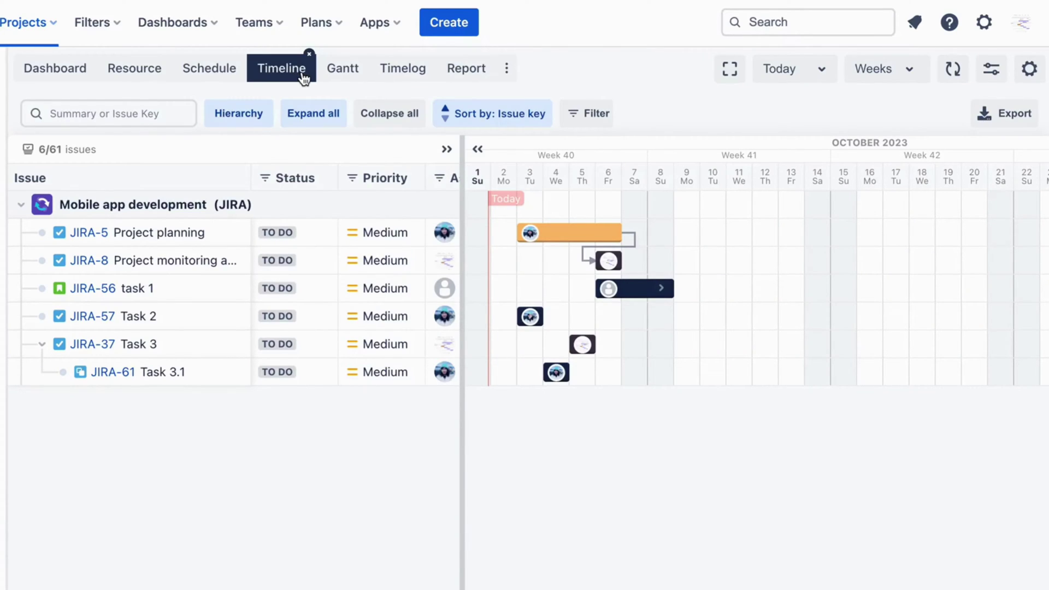
click(345, 81)
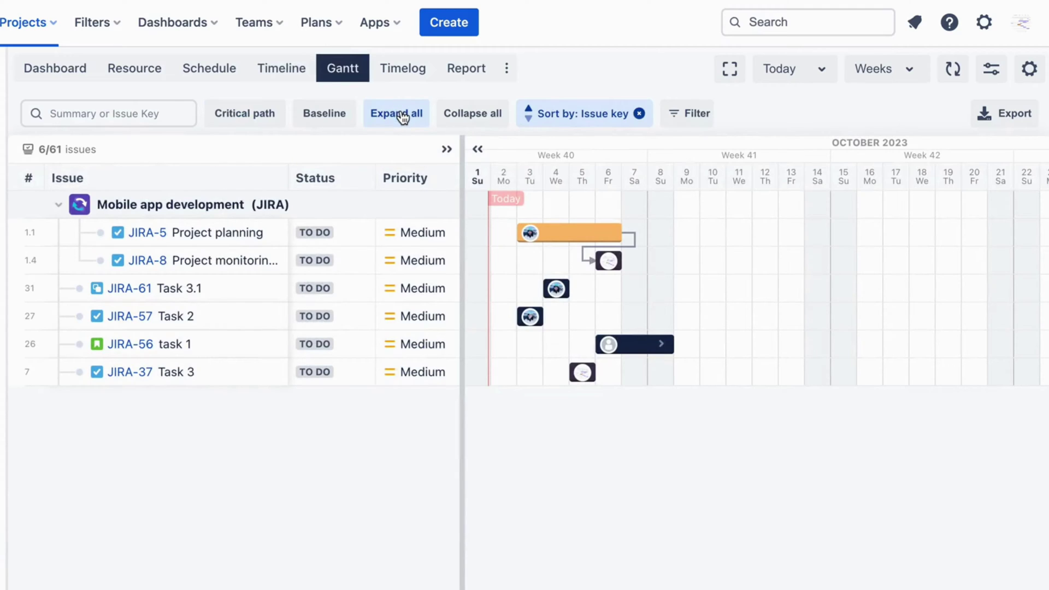
click(294, 75)
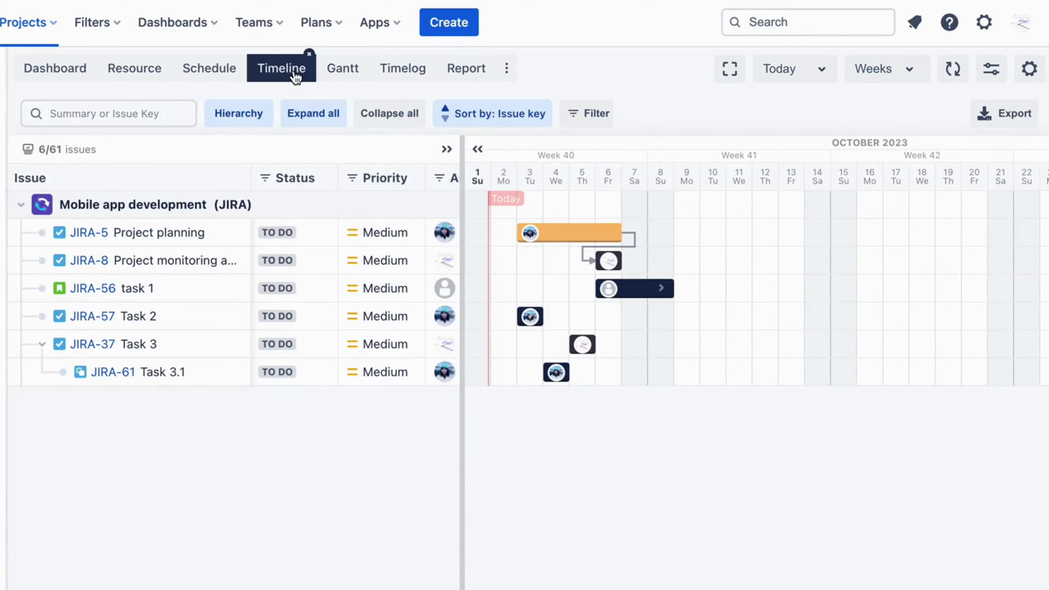
Review the Timelog and the October report: 264h capacity, 67h scheduled, 5h logged
click(539, 327)
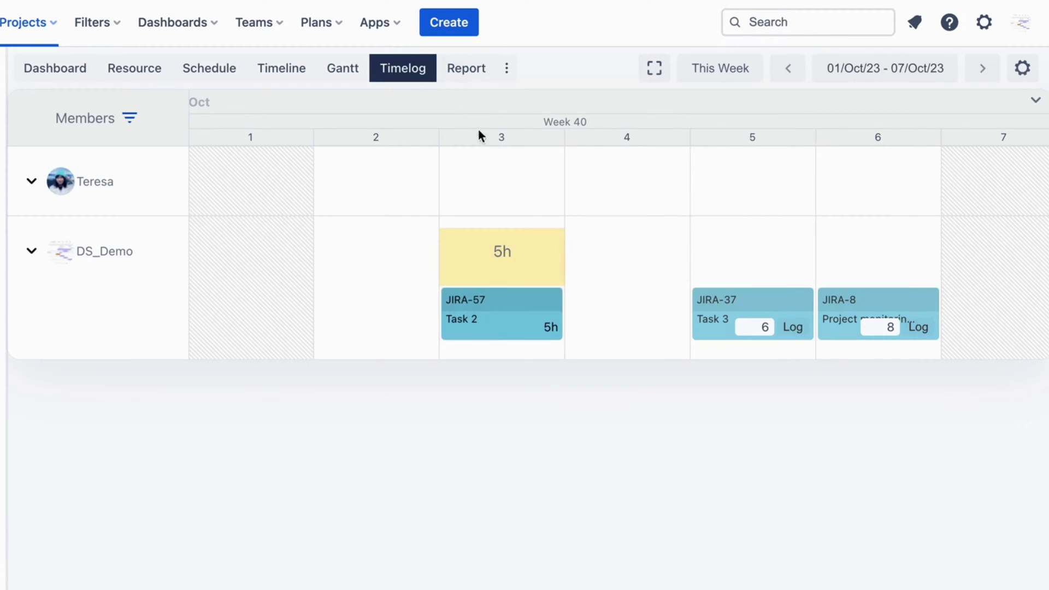
click(465, 71)
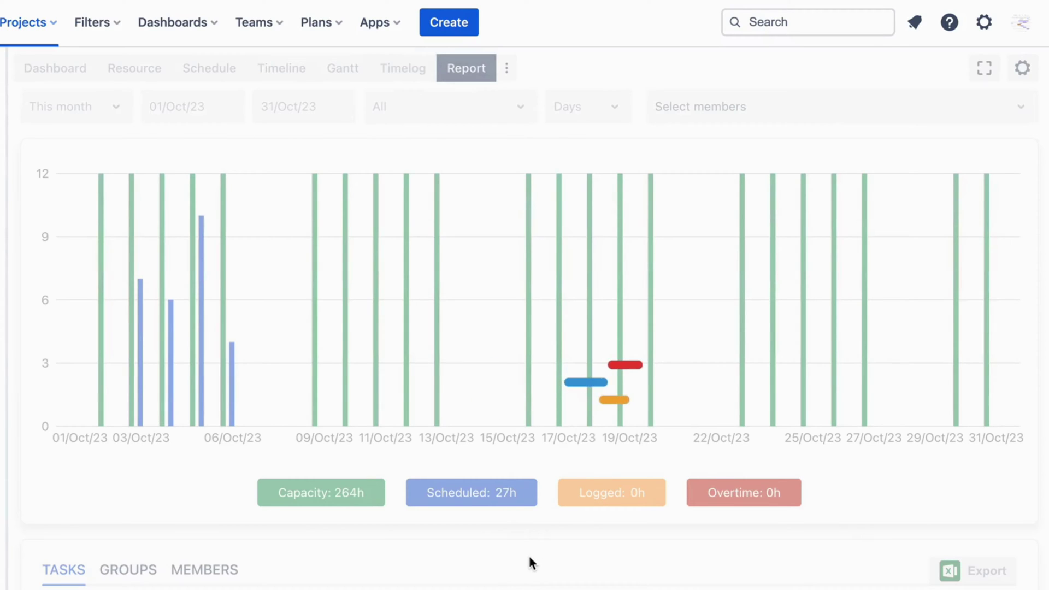
scroll(563, 554, down, 4)
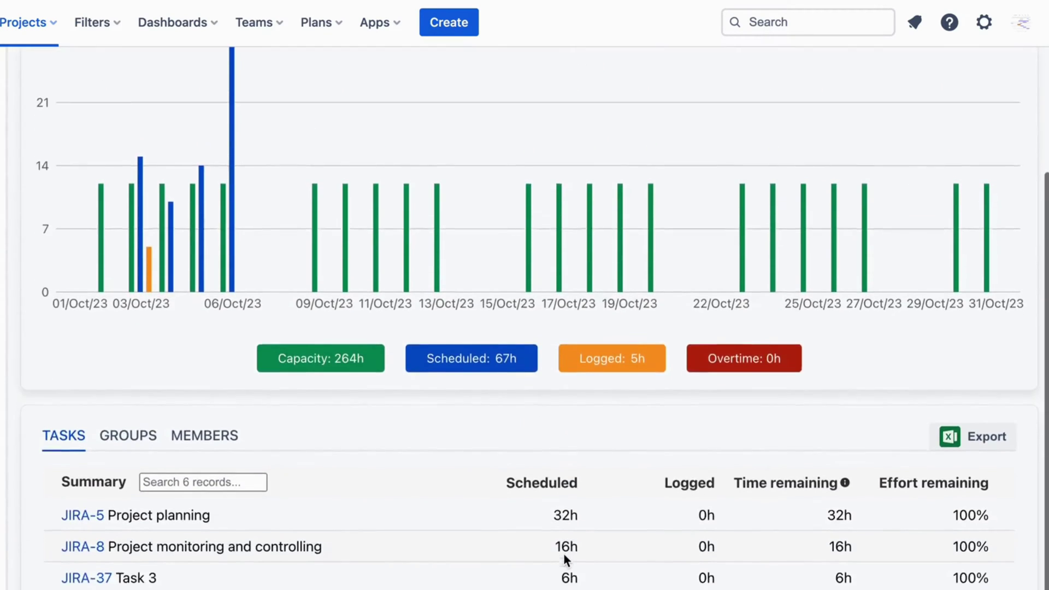
scroll(921, 467, up, 1)
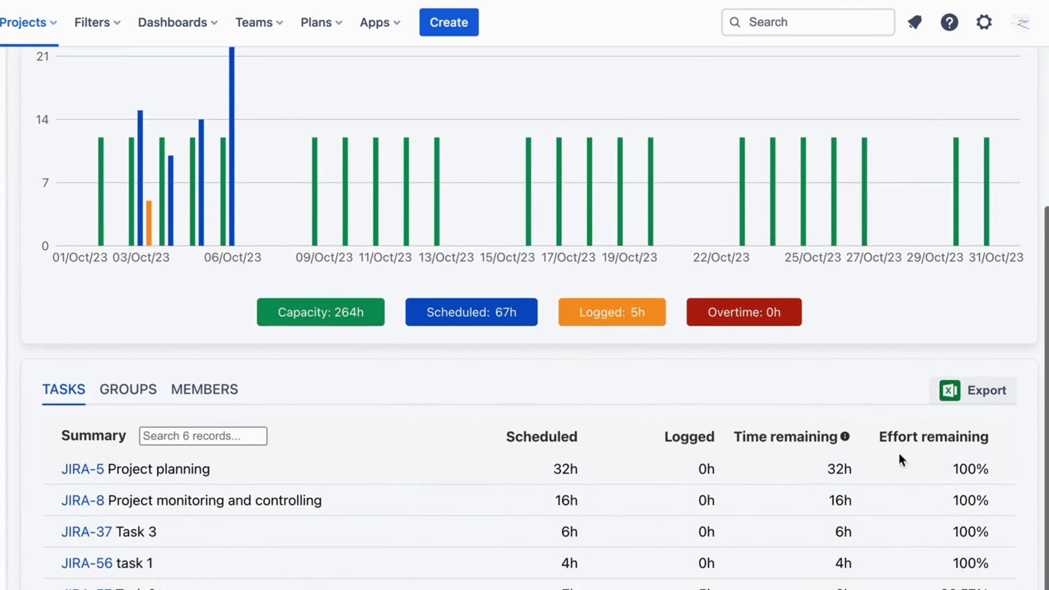